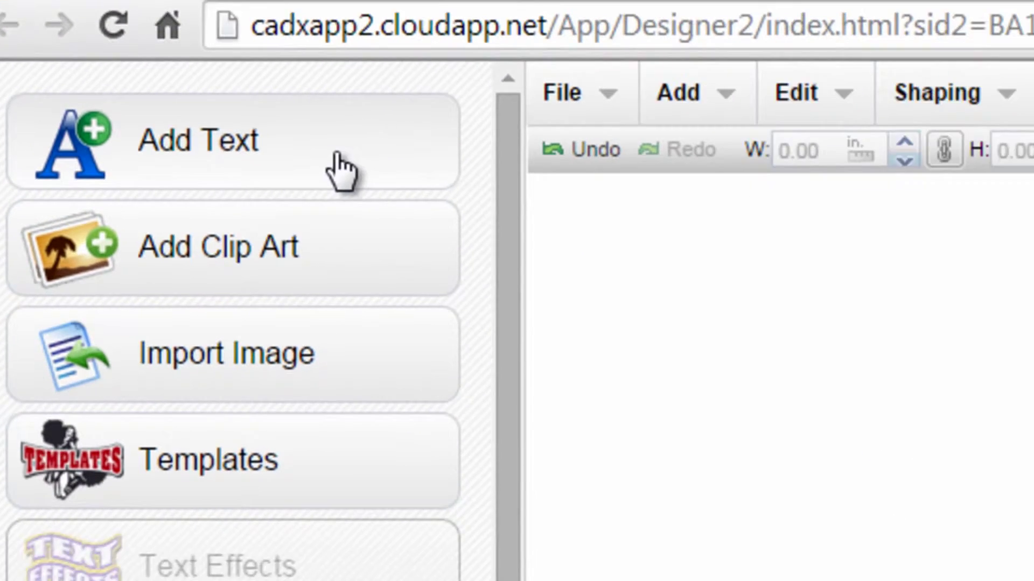
# Add a new text object and replace the placeholder with 'USA'.
pyautogui.click(394, 193)
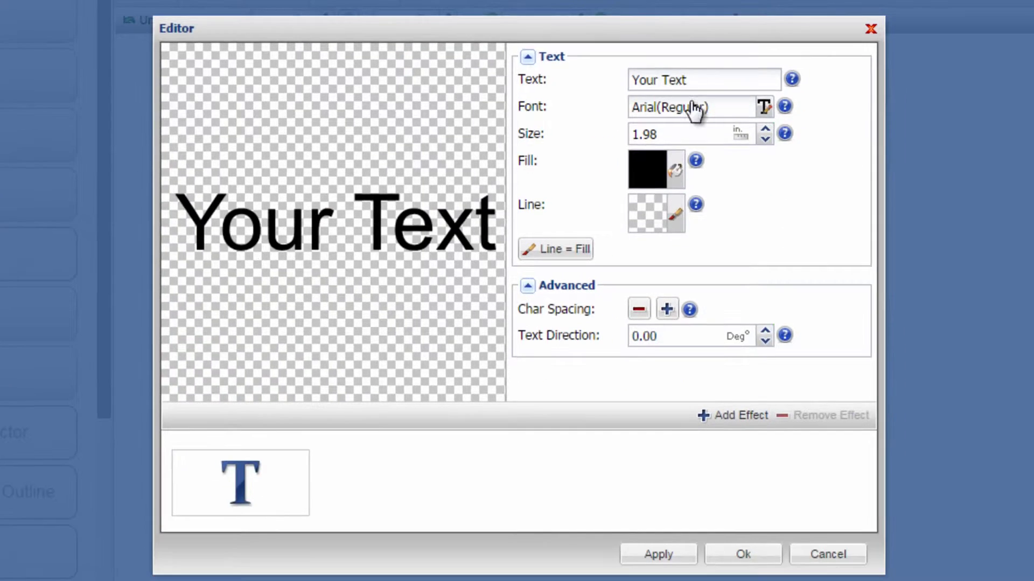
pyautogui.click(702, 80)
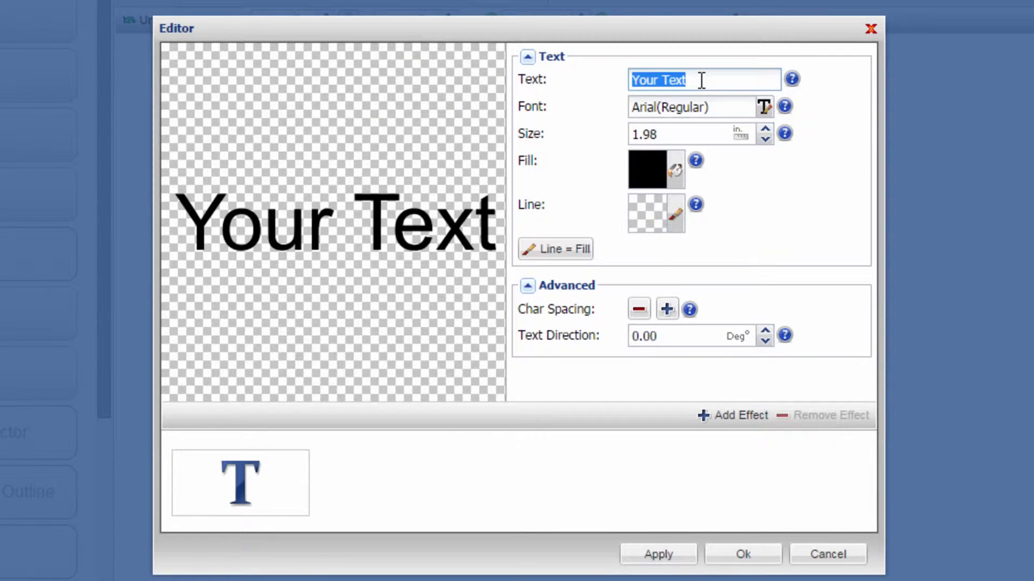
pyautogui.write('USA')
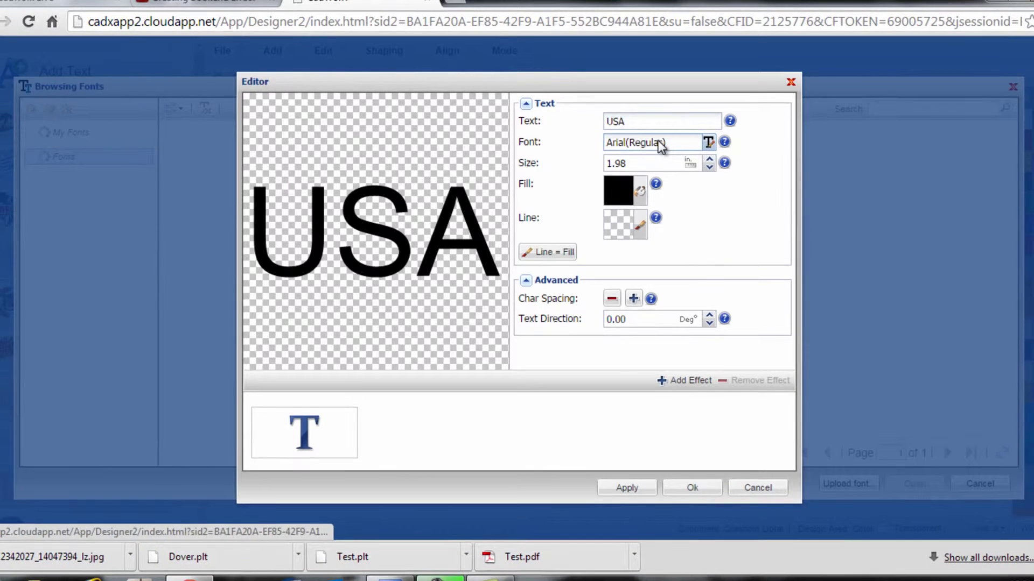
# Set the text font to _vxAth5 and the size to 6.
pyautogui.click(661, 143)
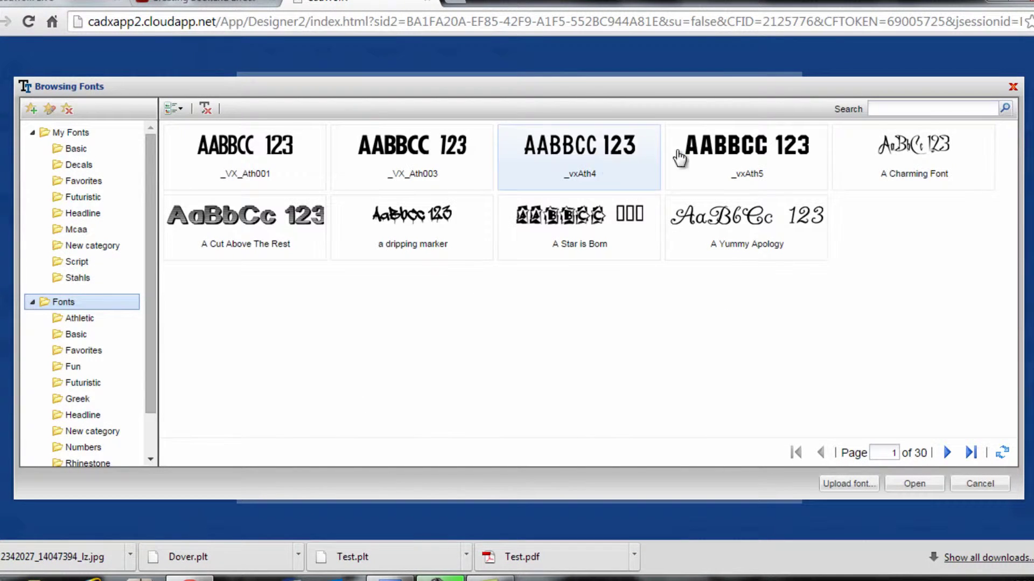
pyautogui.click(739, 164)
pyautogui.click(914, 483)
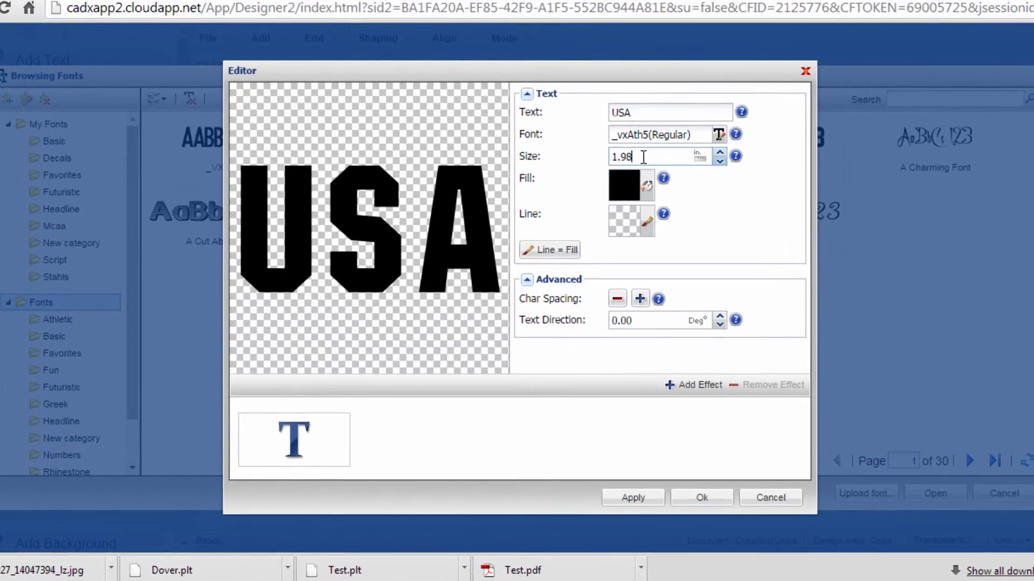
pyautogui.moveTo(643, 156); pyautogui.dragTo(524, 153)
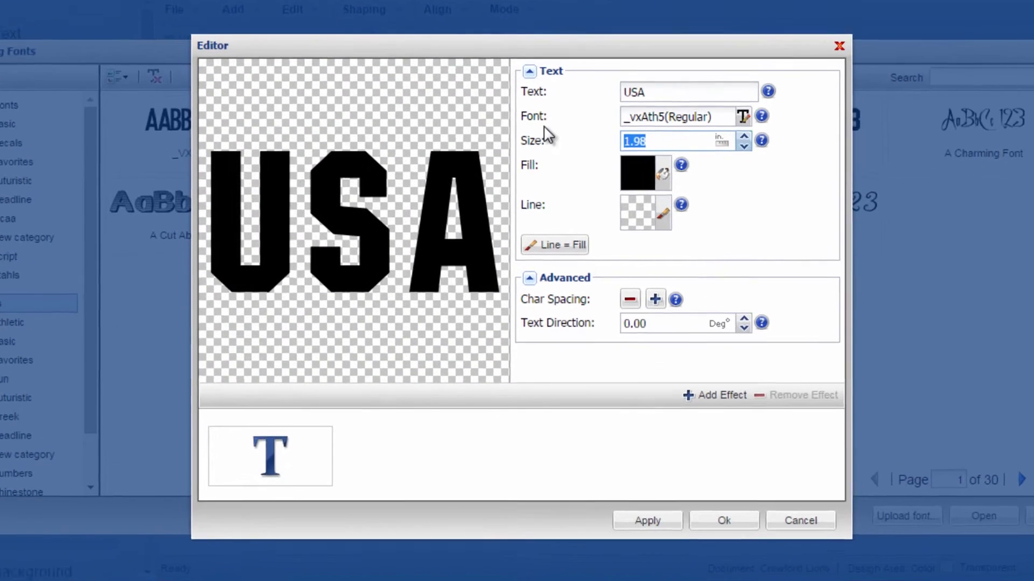
pyautogui.write('6')
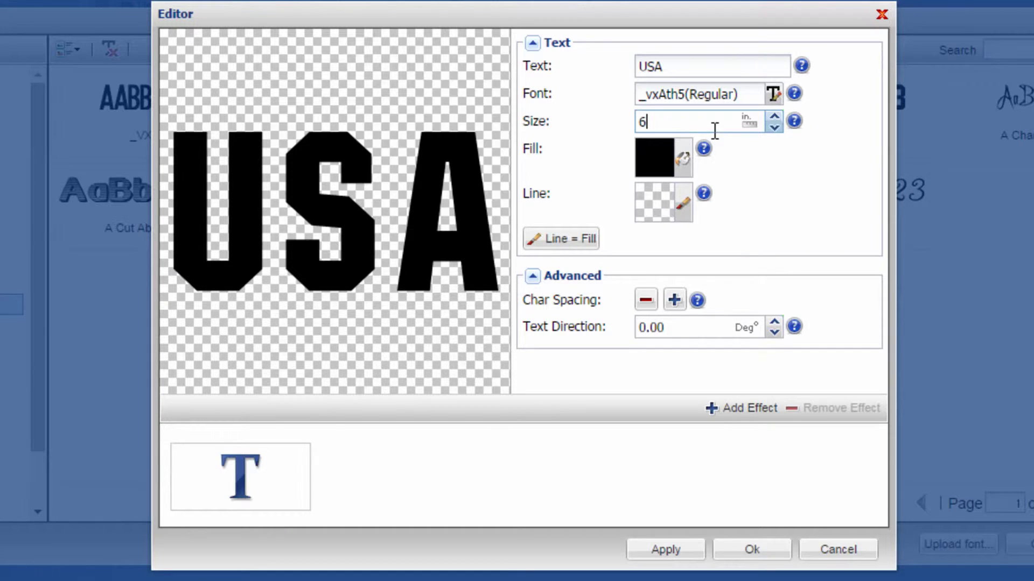
# Open Fill Options for the USA text and switch to the Gradient fill type.
pyautogui.click(682, 161)
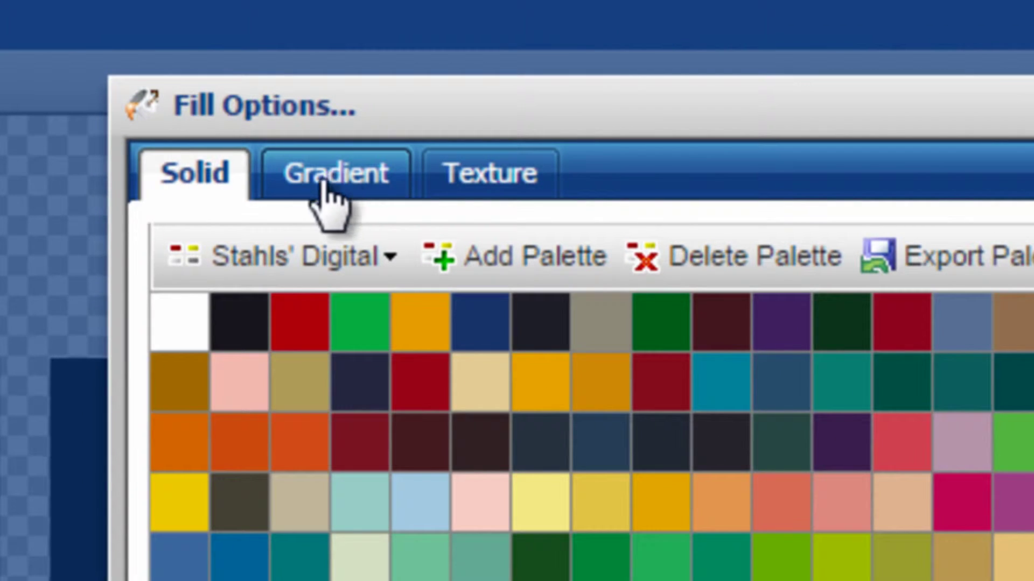
pyautogui.click(336, 173)
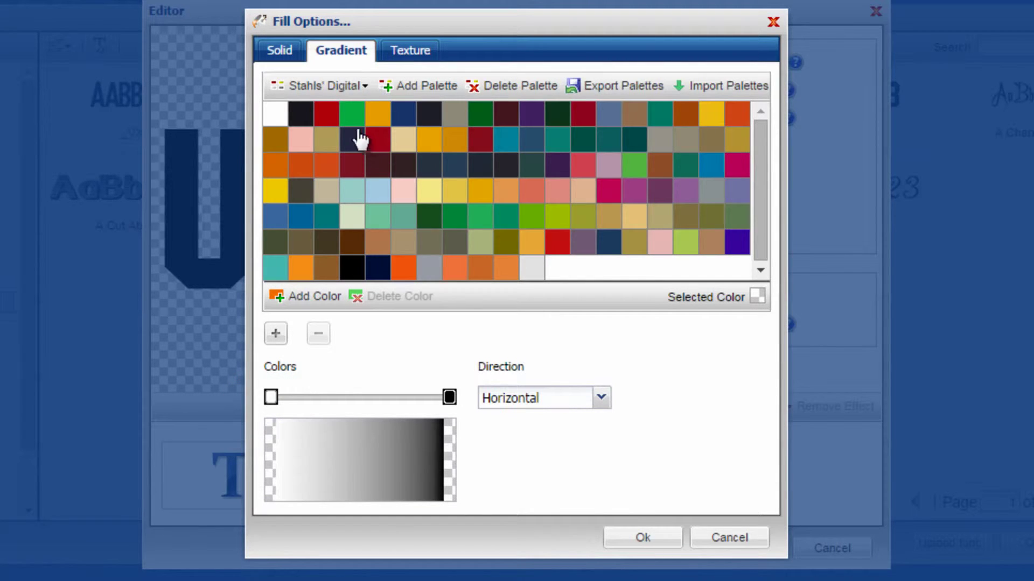
# Set the gradient's start stop to red and its end stop to navy.
pyautogui.click(336, 119)
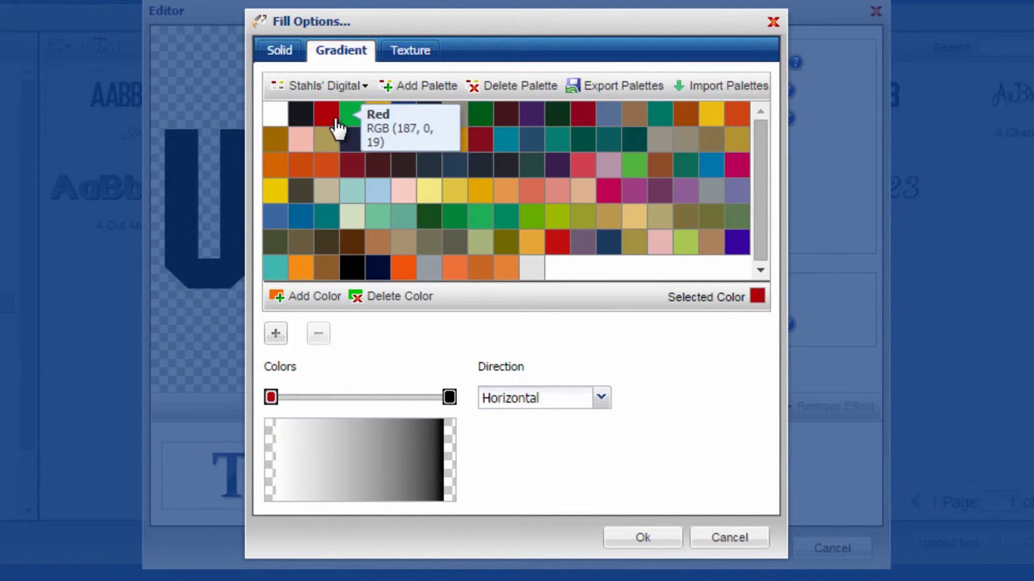
pyautogui.click(449, 398)
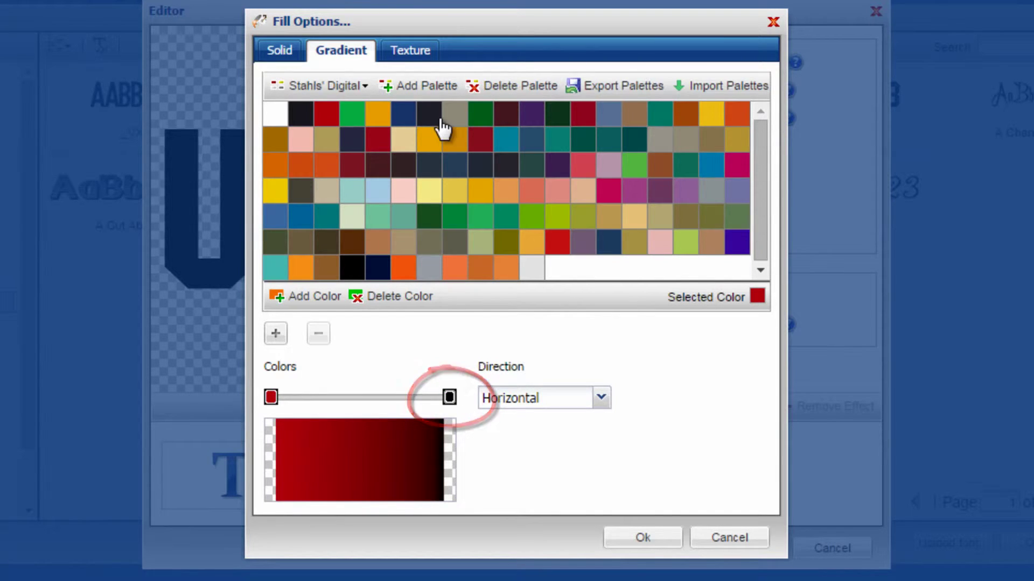
pyautogui.click(405, 114)
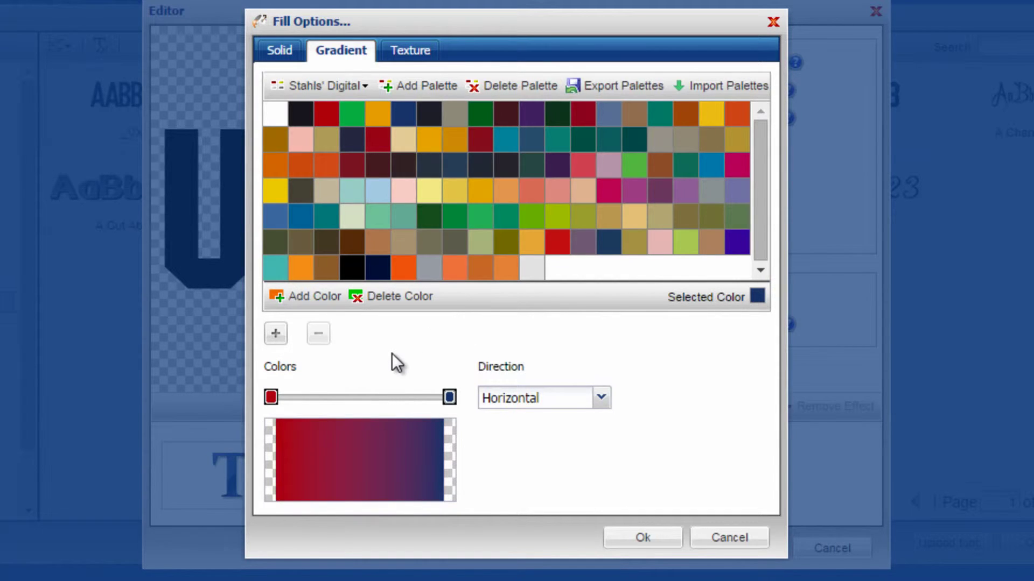
# Add a white middle stop to the gradient and position it at about 54%.
pyautogui.click(276, 335)
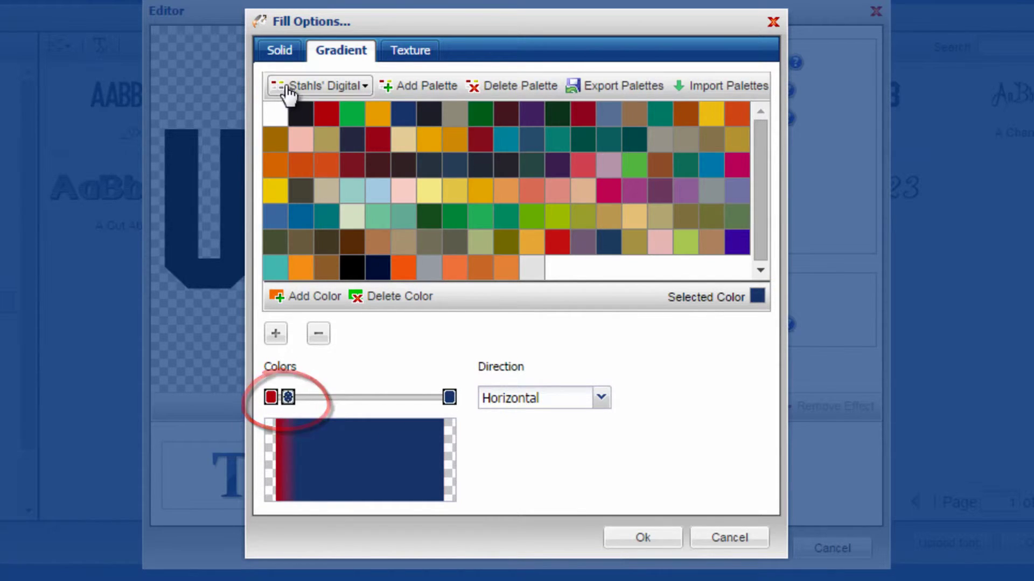
pyautogui.click(276, 117)
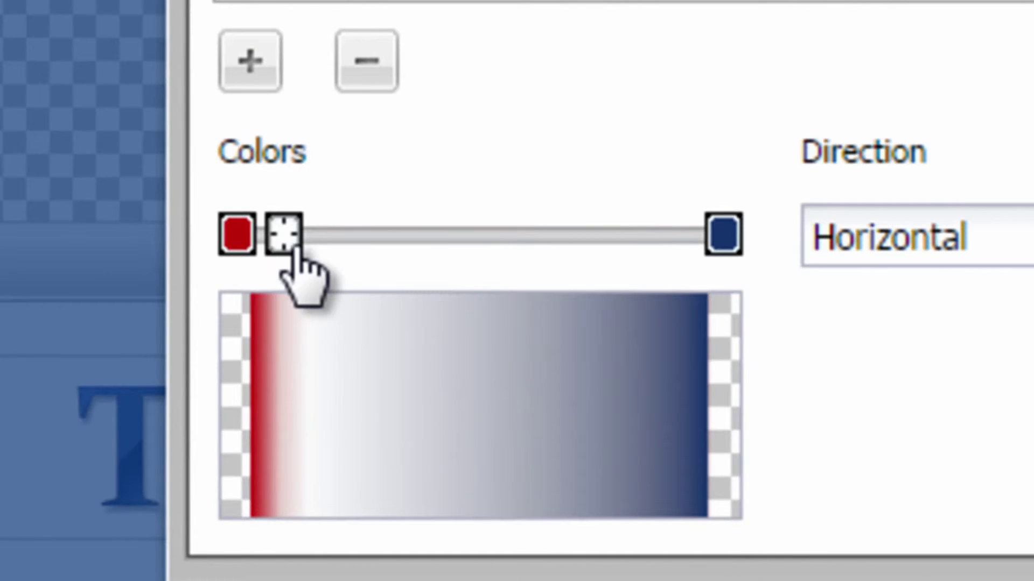
pyautogui.moveTo(305, 395)
pyautogui.moveTo(330, 249); pyautogui.dragTo(444, 244)
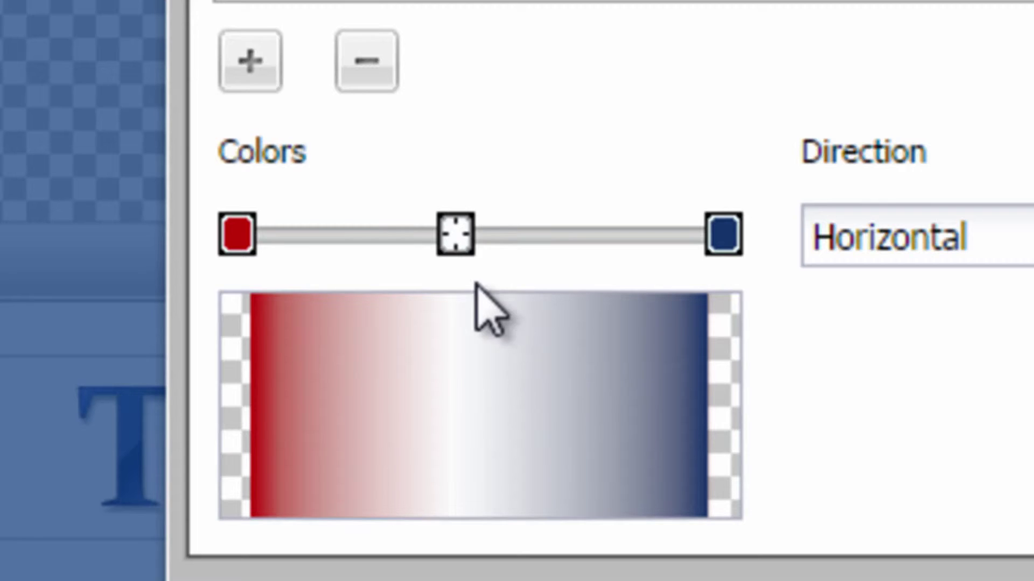
pyautogui.moveTo(456, 250); pyautogui.dragTo(500, 251)
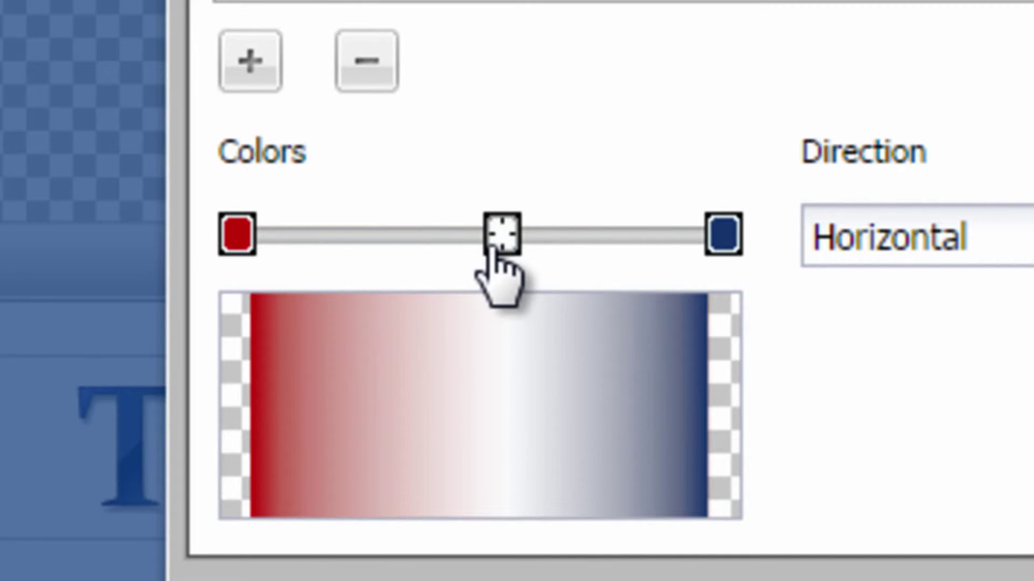
# Add a navy gradient stop at about 26% and a red stop at about 75%.
pyautogui.click(257, 69)
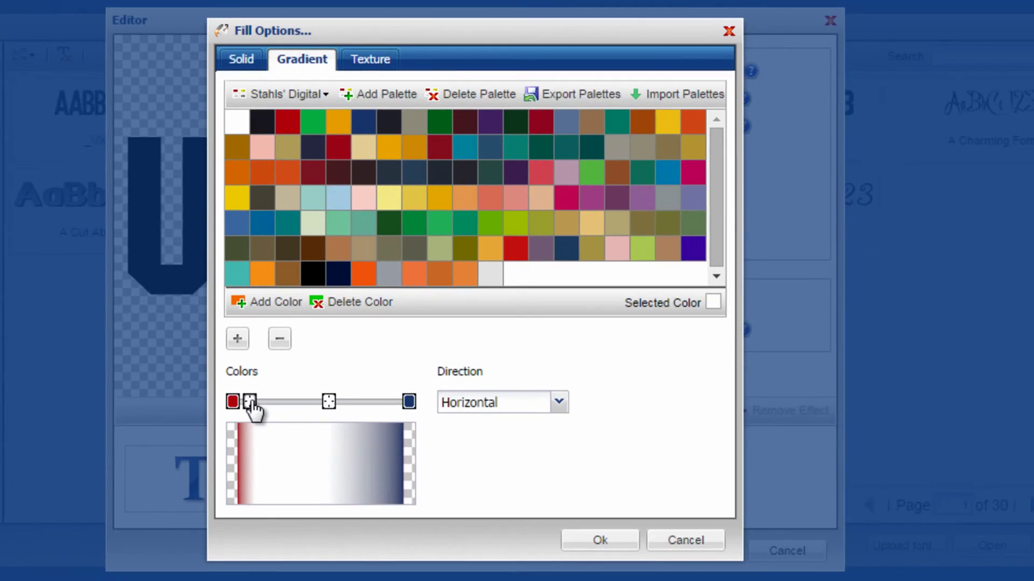
pyautogui.moveTo(251, 404); pyautogui.dragTo(275, 405)
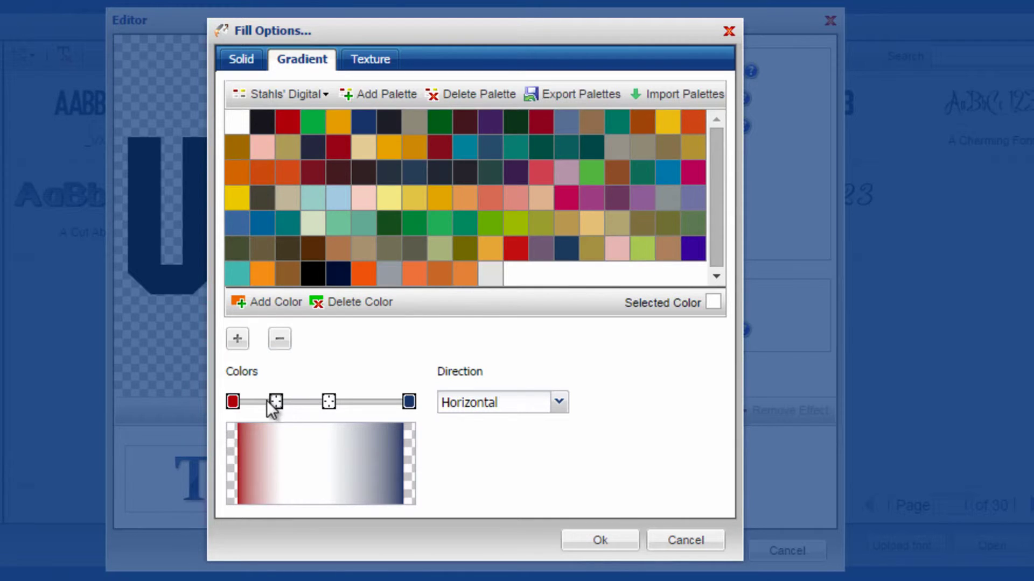
pyautogui.click(364, 129)
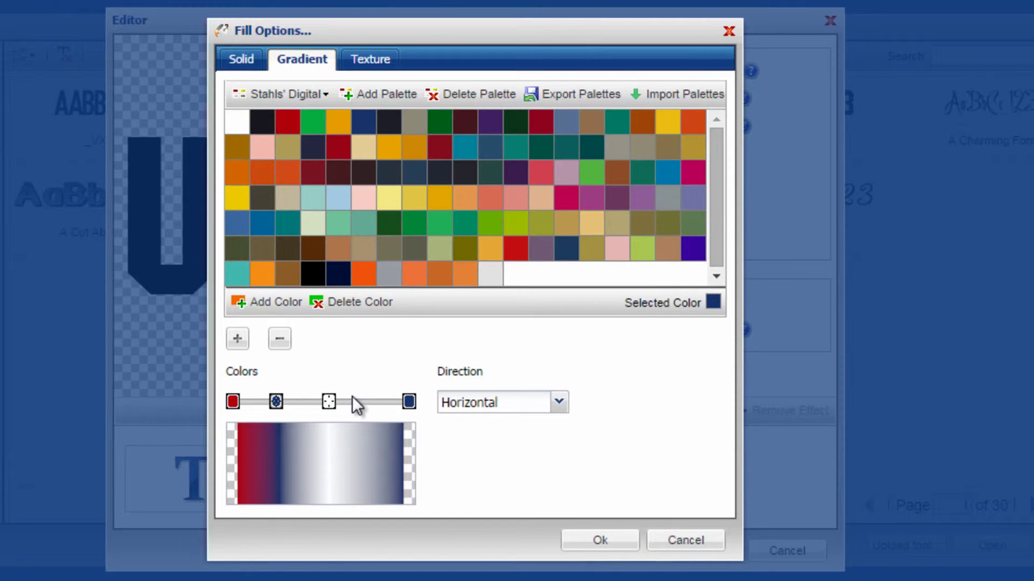
pyautogui.click(238, 338)
pyautogui.moveTo(258, 417); pyautogui.dragTo(362, 412)
pyautogui.click(293, 124)
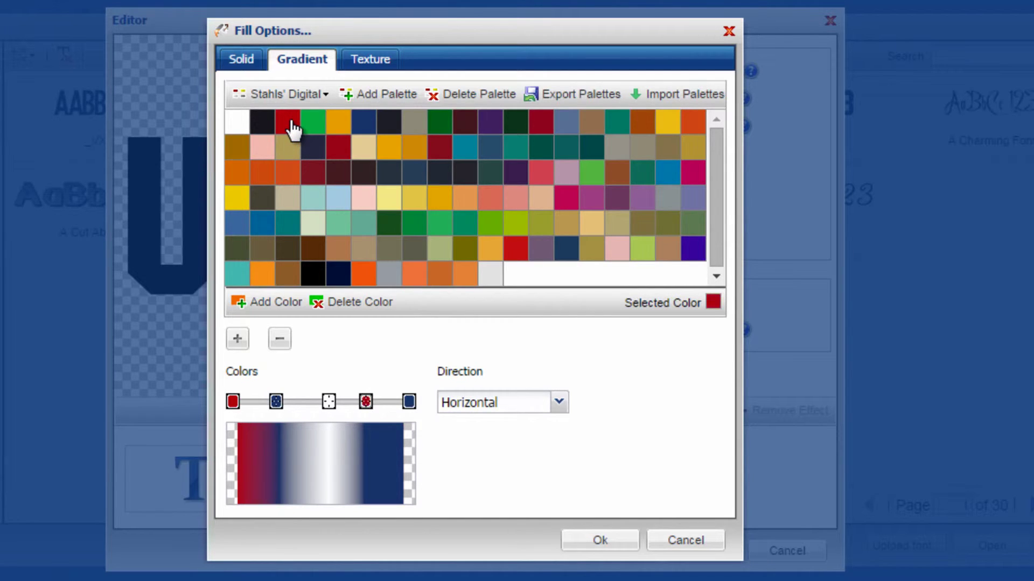
# Replace the white stop with a new white stop centred at about 48%.
pyautogui.moveTo(329, 412); pyautogui.dragTo(318, 414)
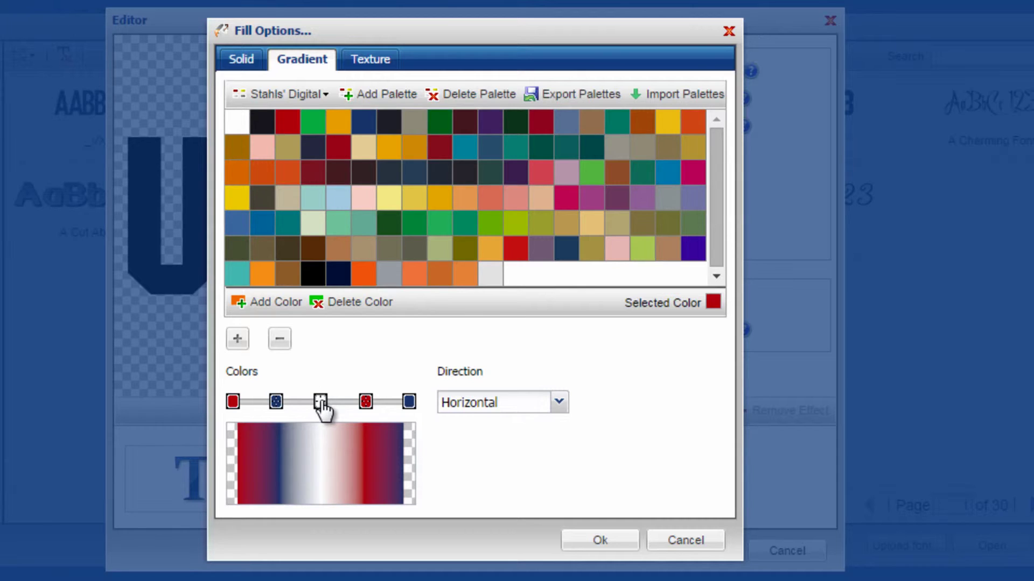
pyautogui.click(233, 401)
pyautogui.click(279, 340)
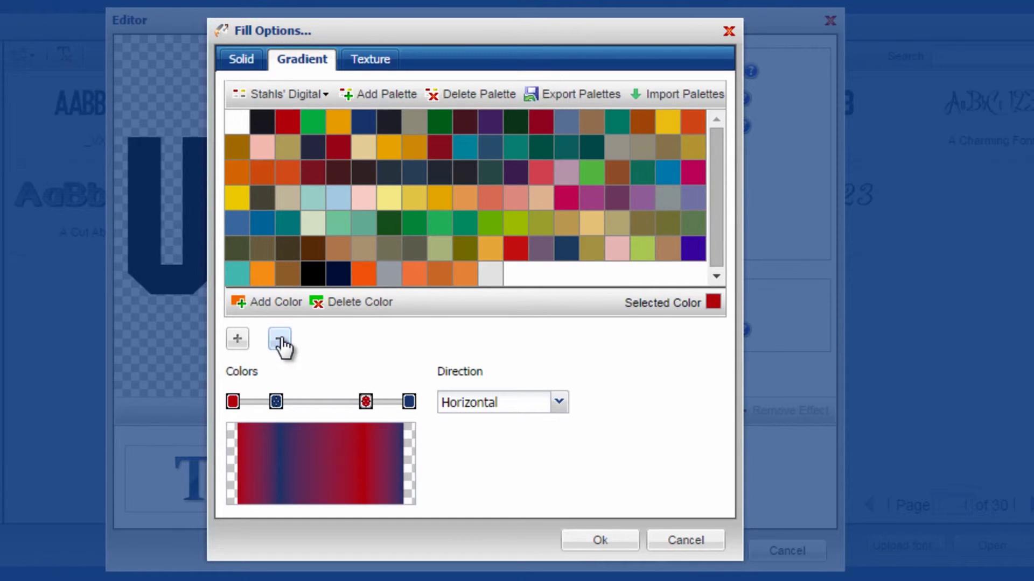
pyautogui.click(238, 340)
pyautogui.moveTo(278, 405); pyautogui.dragTo(314, 405)
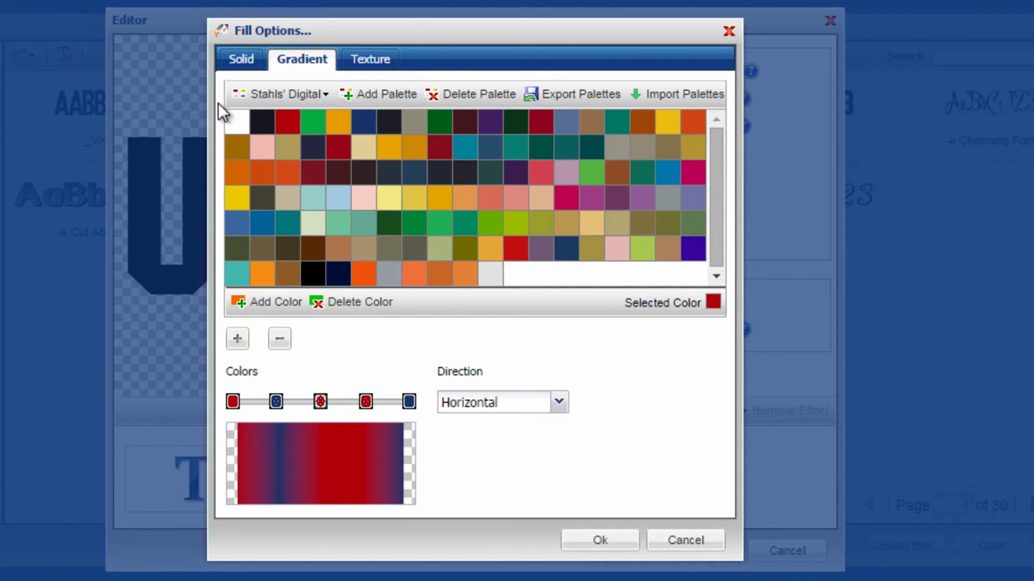
pyautogui.click(233, 120)
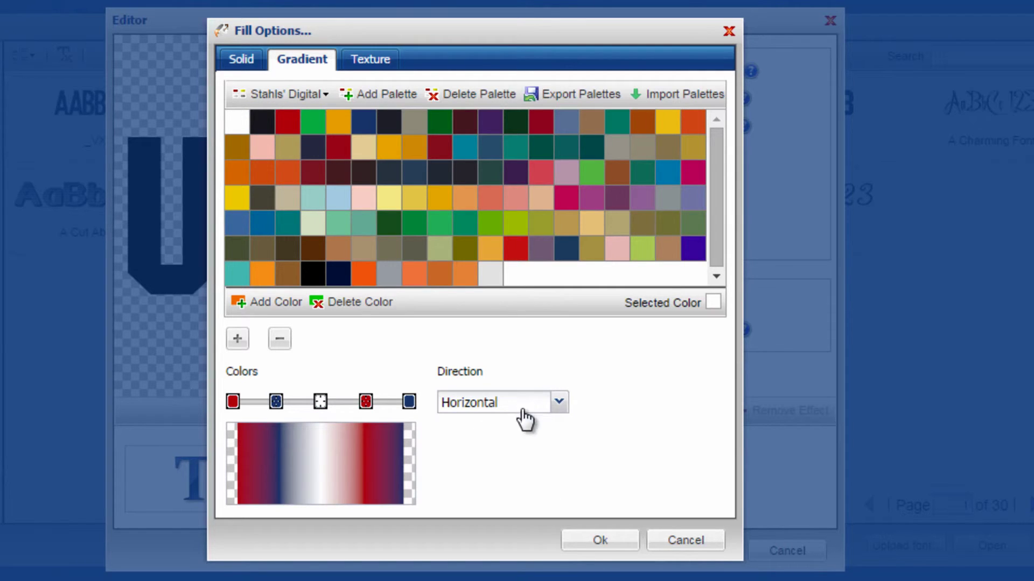
# Set the gradient direction to Diagonal 1 and apply the fill to USA.
pyautogui.click(564, 399)
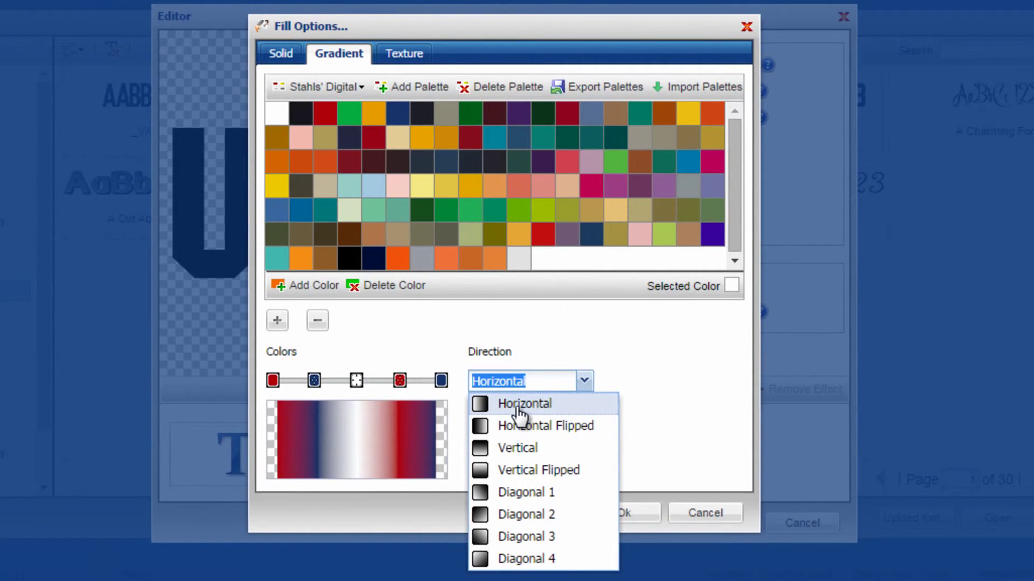
pyautogui.click(513, 425)
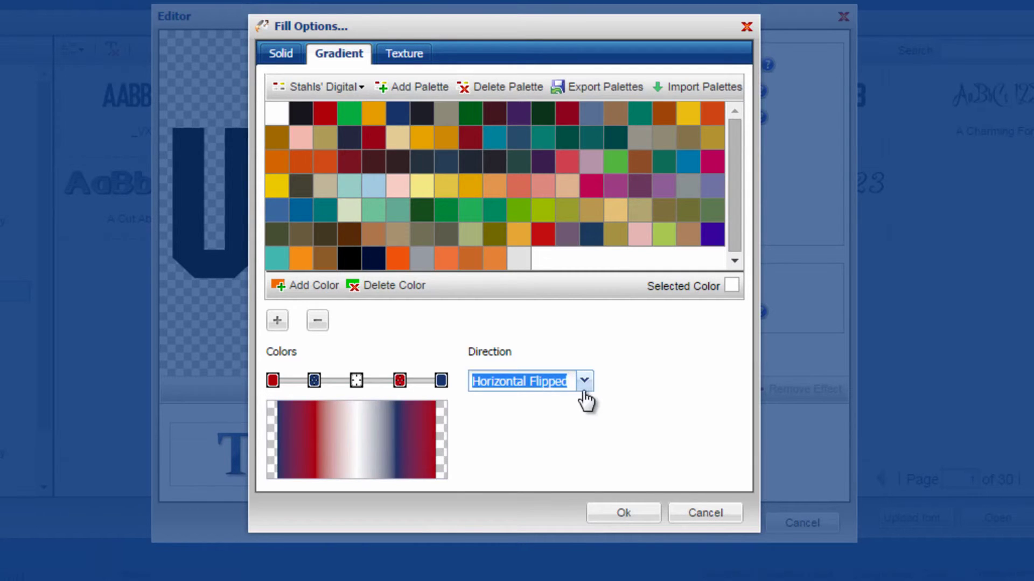
pyautogui.click(584, 399)
pyautogui.click(525, 446)
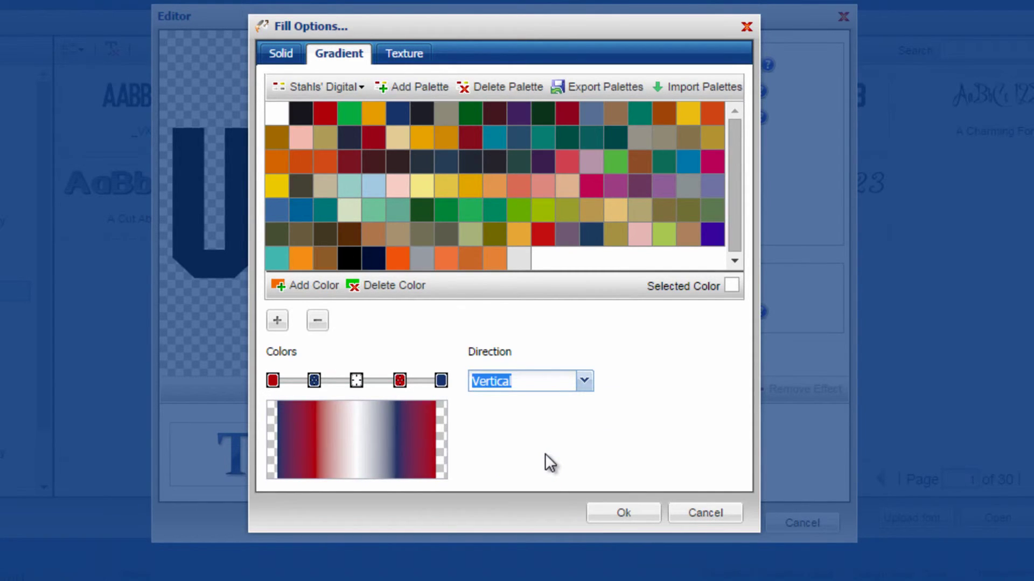
pyautogui.click(584, 381)
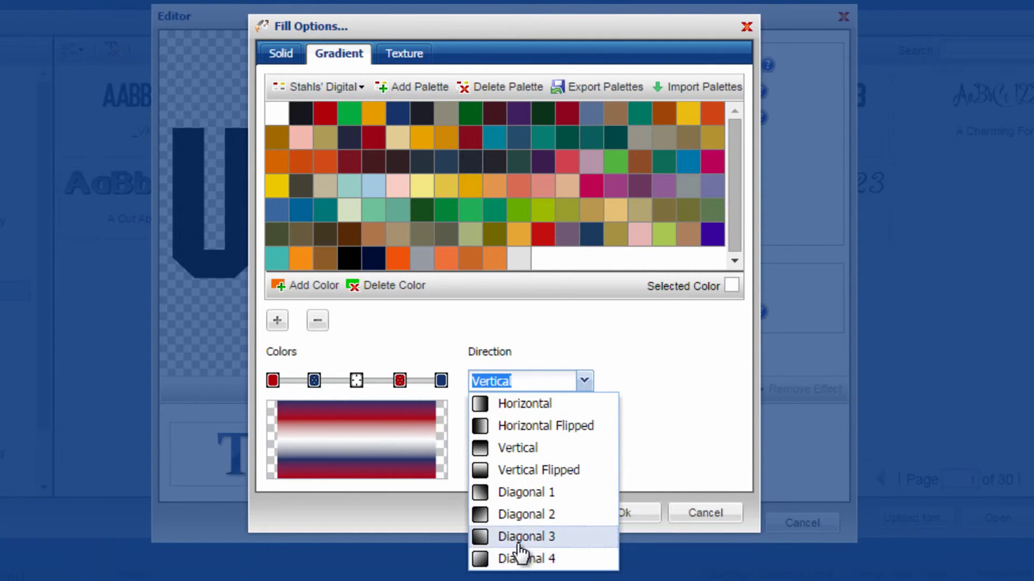
pyautogui.click(540, 495)
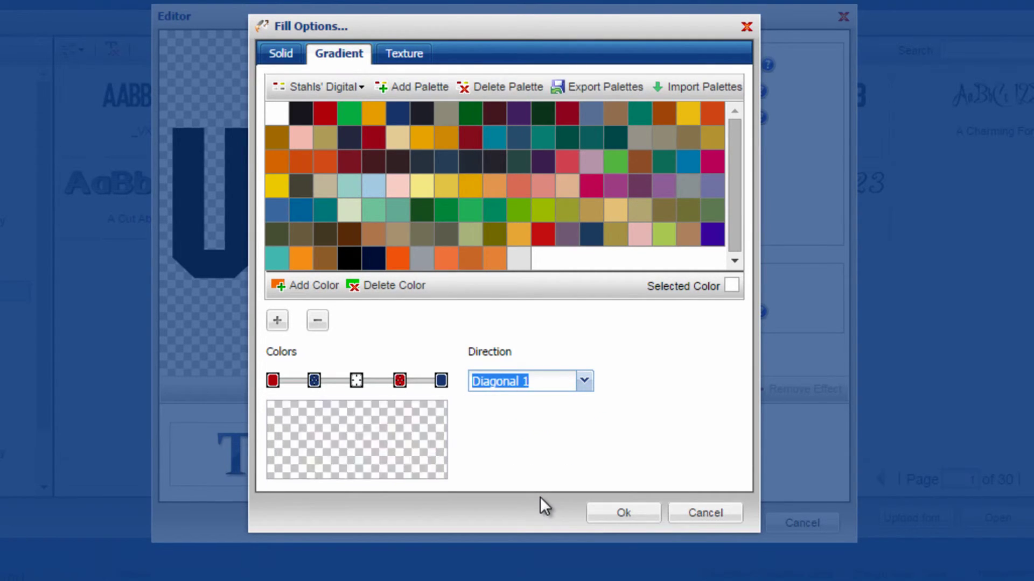
pyautogui.click(625, 514)
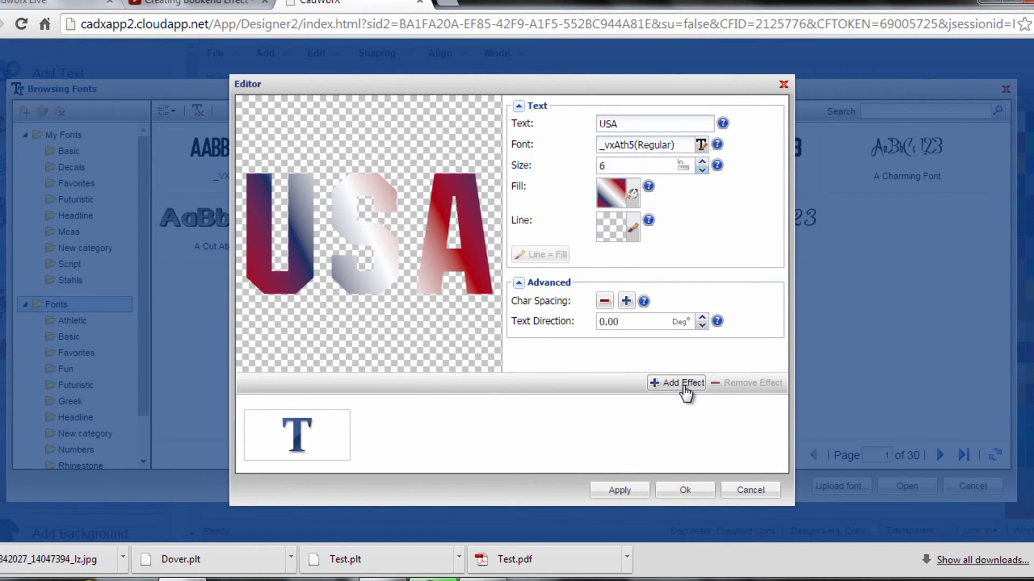
# Add a Small Contour effect to the USA text with a navy fill.
pyautogui.click(683, 385)
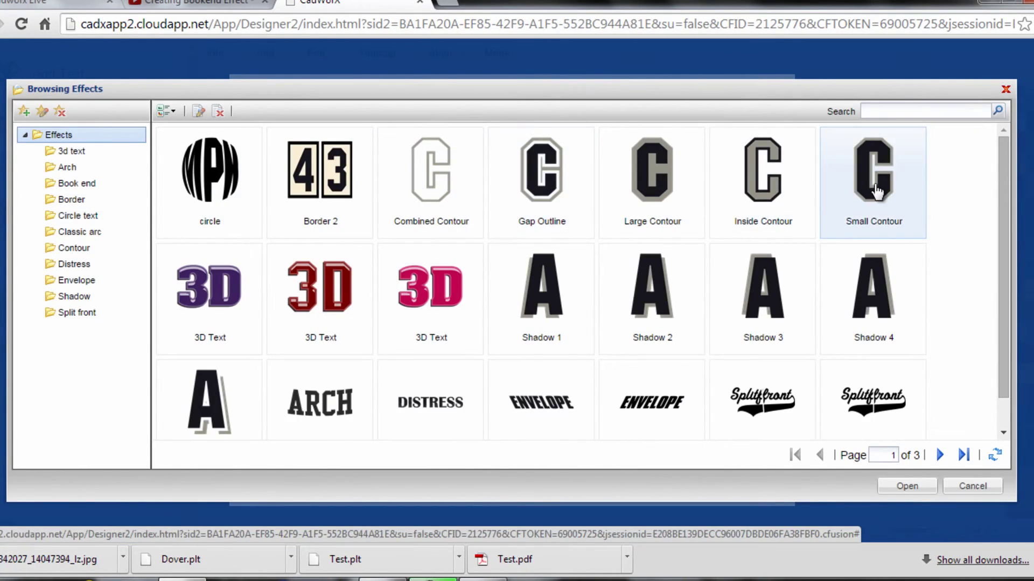
pyautogui.click(875, 192)
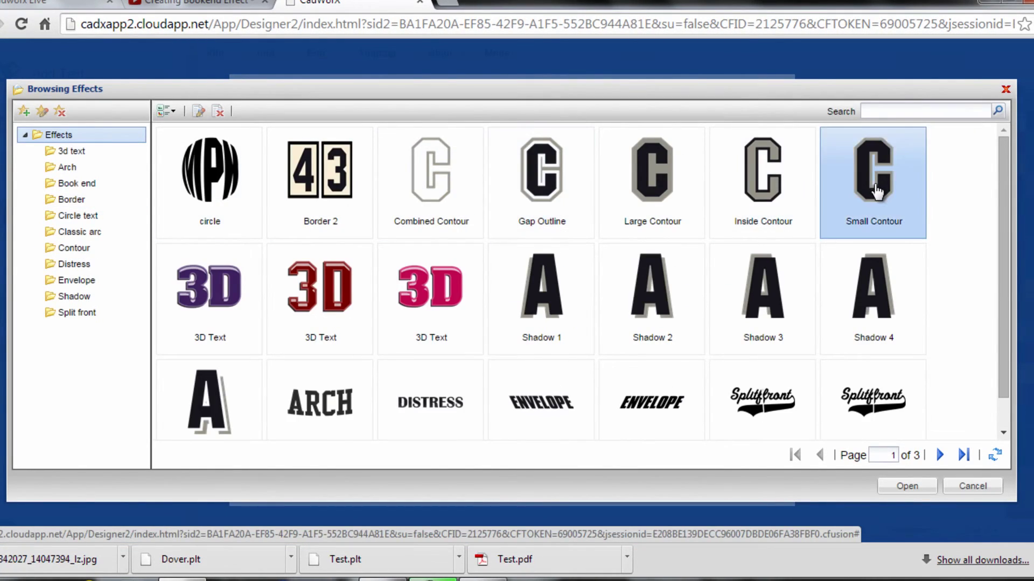
pyautogui.click(895, 487)
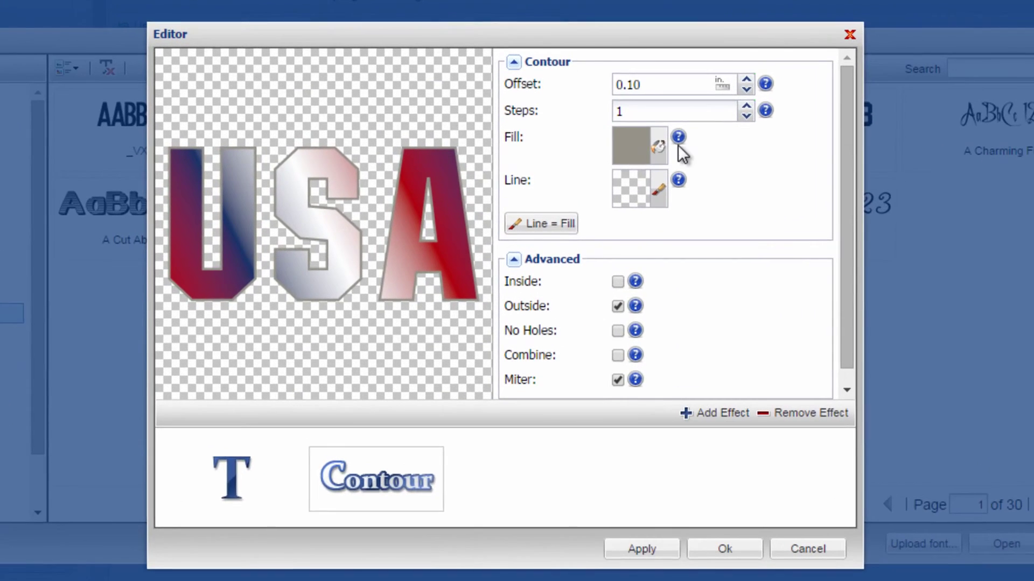
pyautogui.click(659, 147)
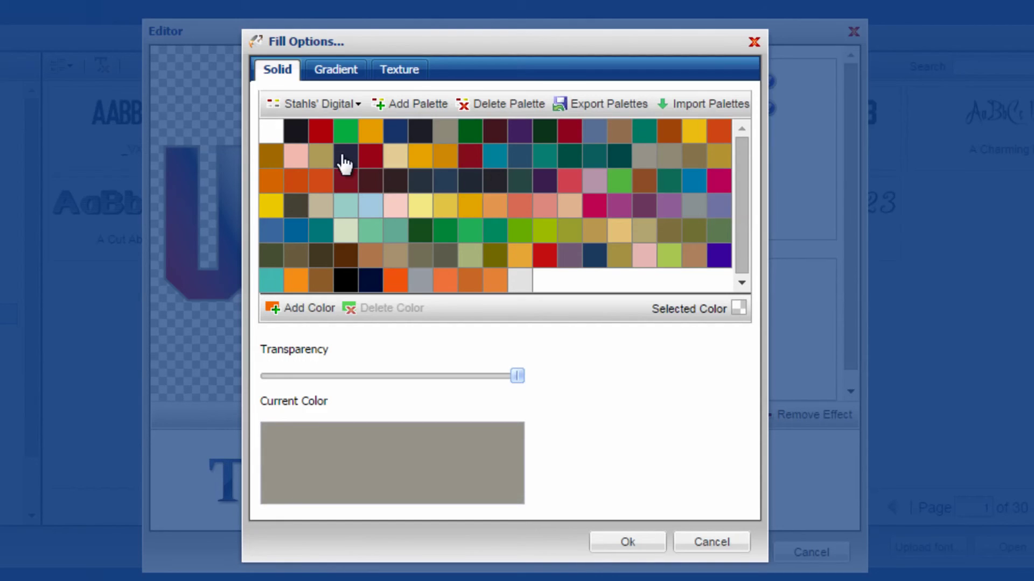
pyautogui.click(397, 131)
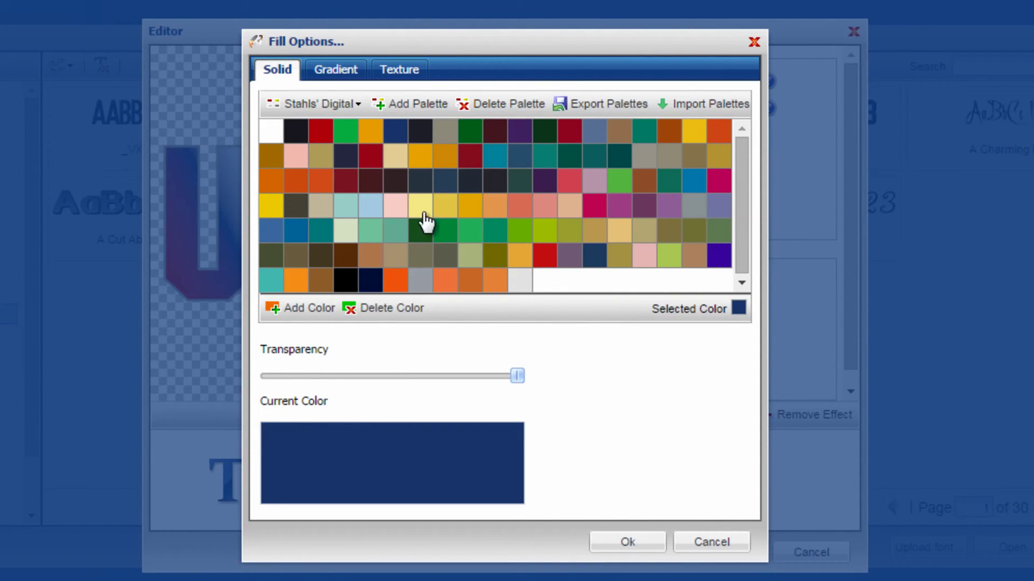
pyautogui.click(619, 545)
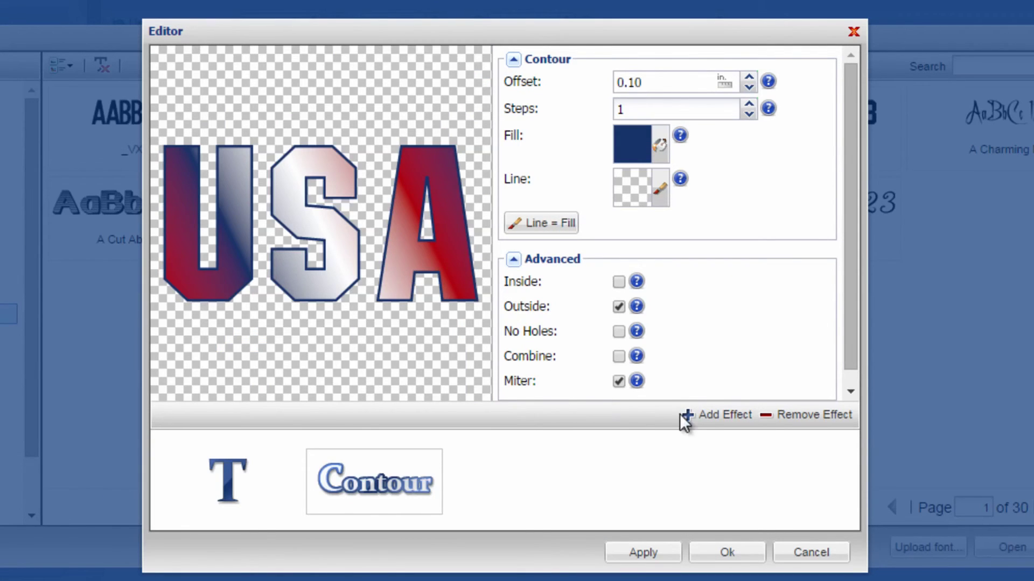
# Set the contour offset to 0.25 in and return to the design canvas.
pyautogui.click(674, 81)
pyautogui.press('BackSpace')
pyautogui.press('BackSpace')
pyautogui.write('25')
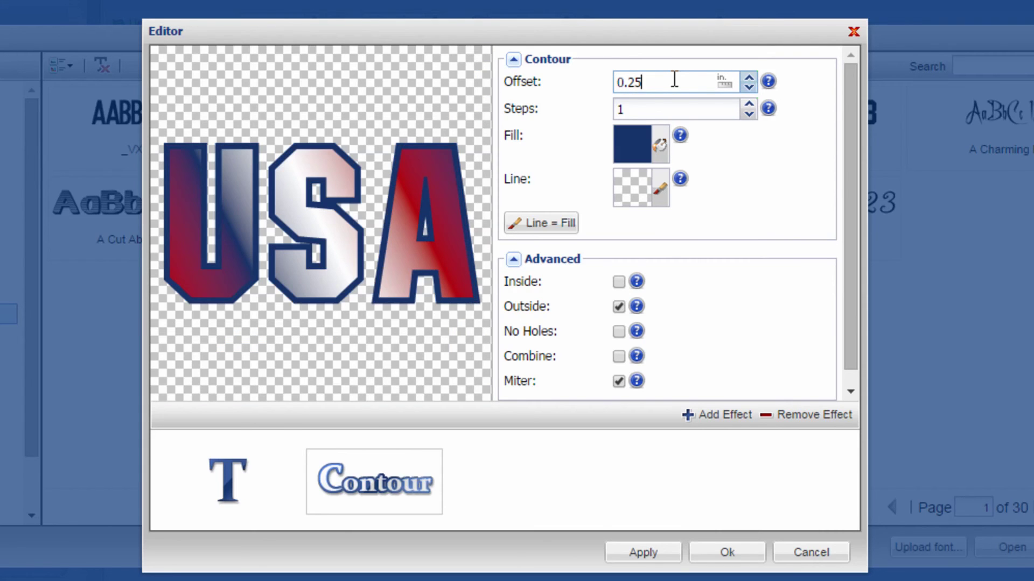
pyautogui.click(727, 552)
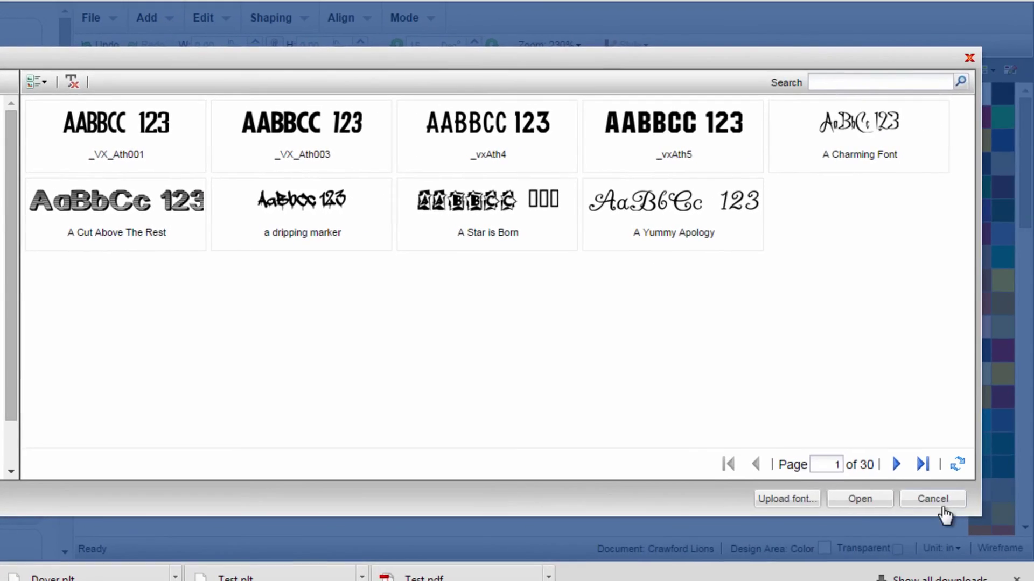
pyautogui.click(1004, 520)
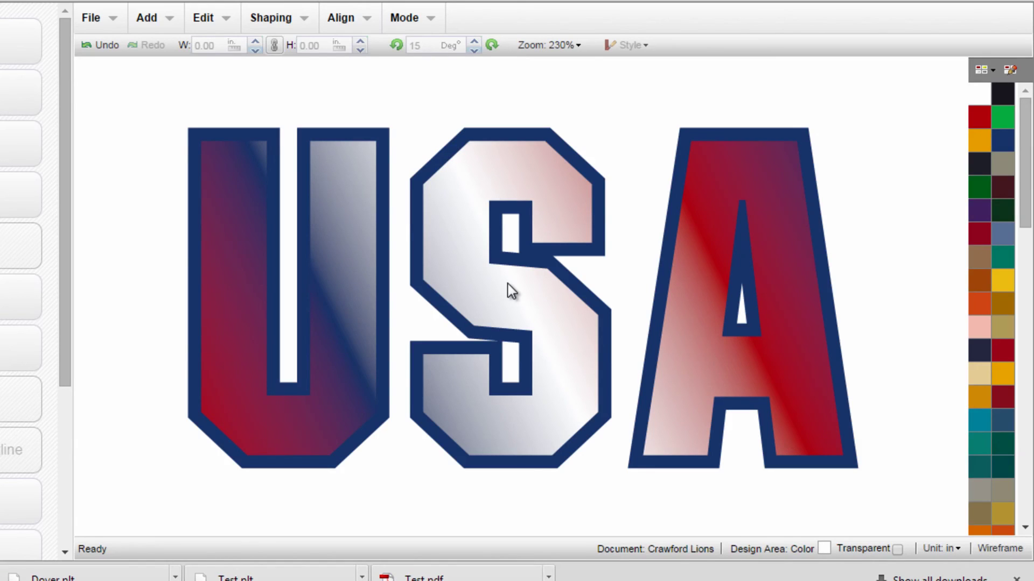